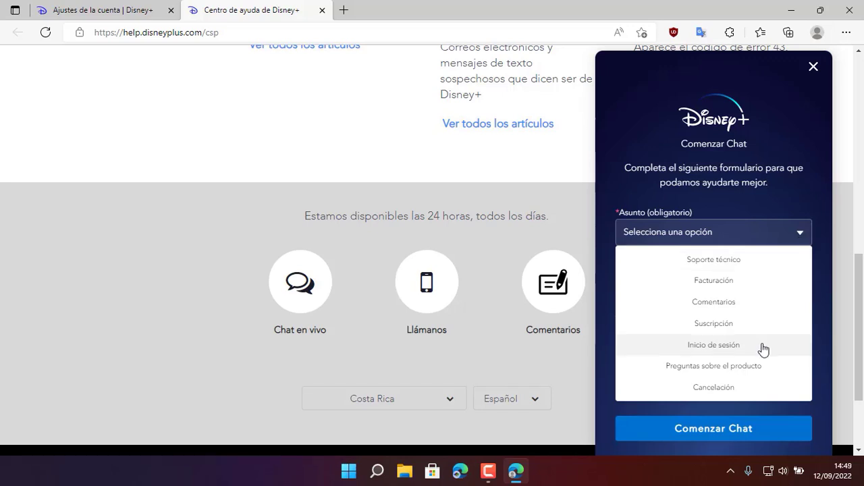
Step: Start the support chat with the subject Cancelación, entering the customer's first name, surname and e-mail in the form
click(720, 387)
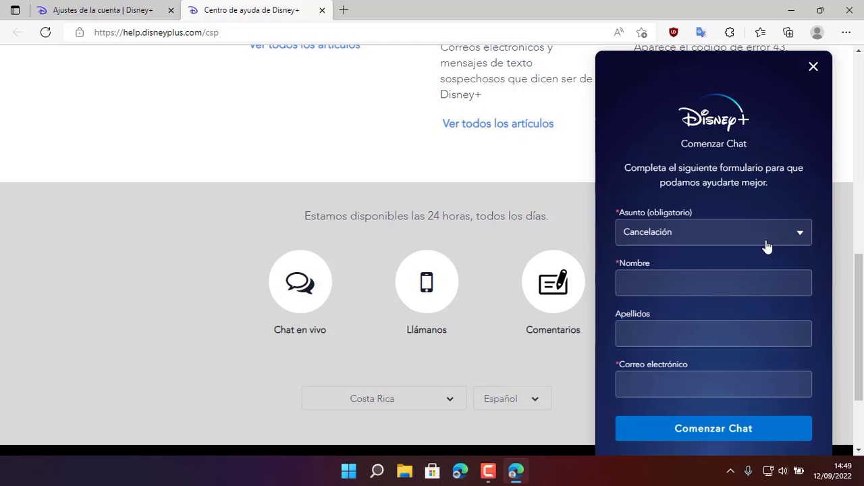
click(640, 272)
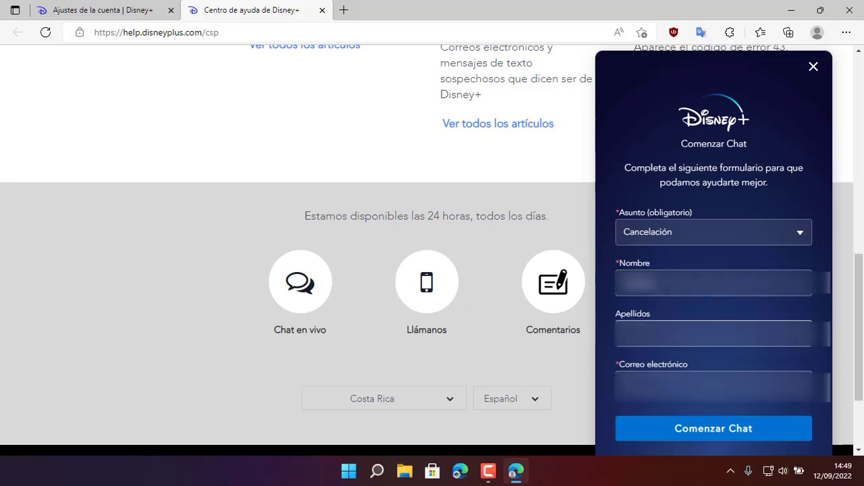
text(Mora)
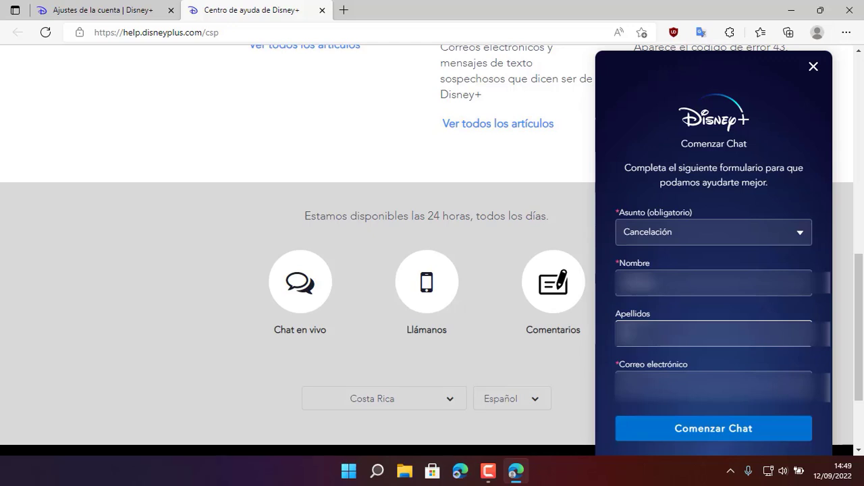
text(les)
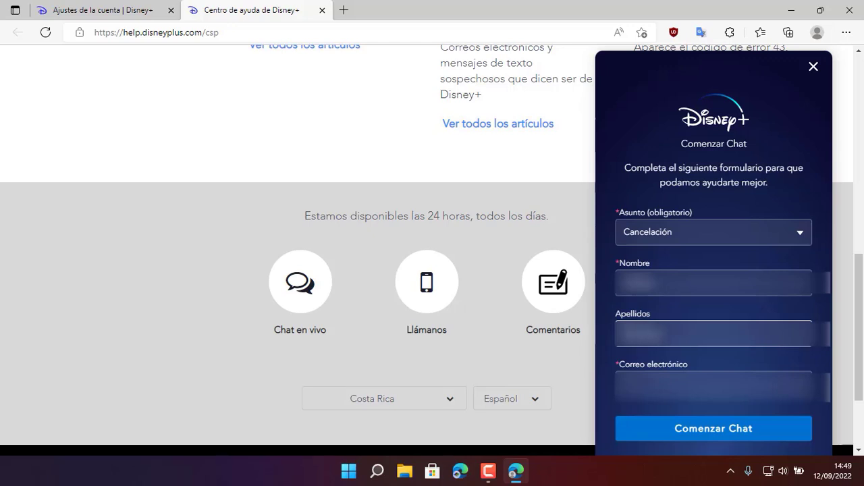
key(Tab)
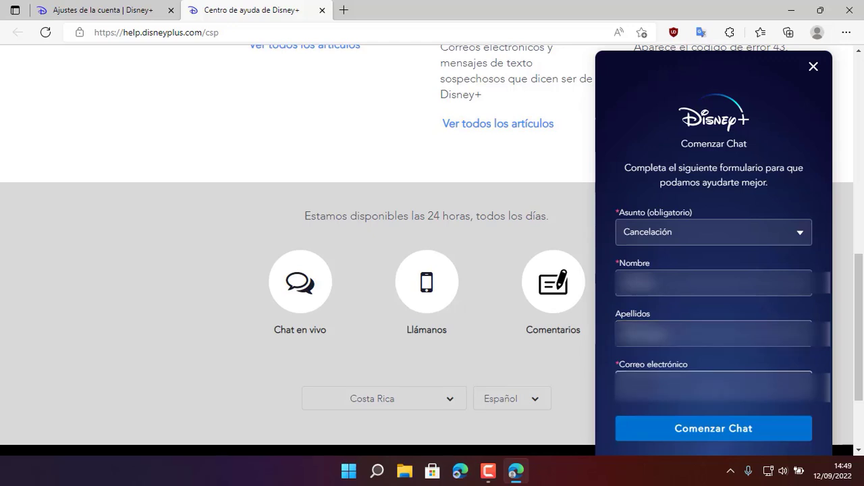
key(Down)
key(Return)
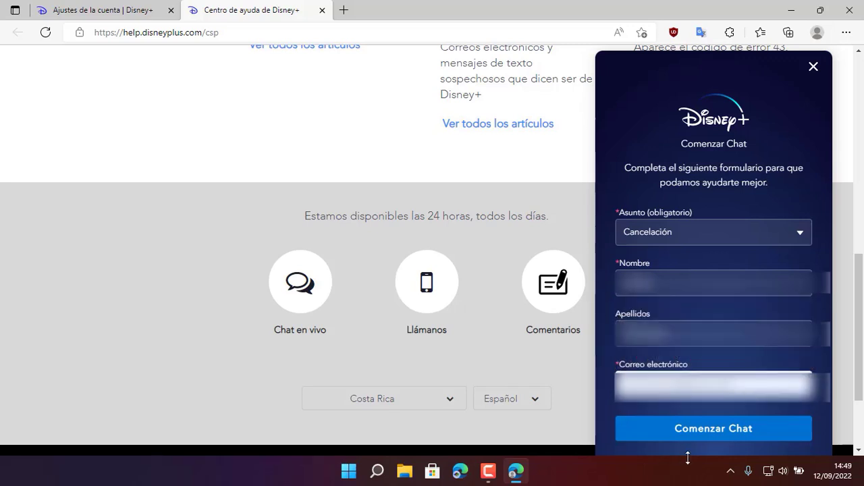
click(702, 435)
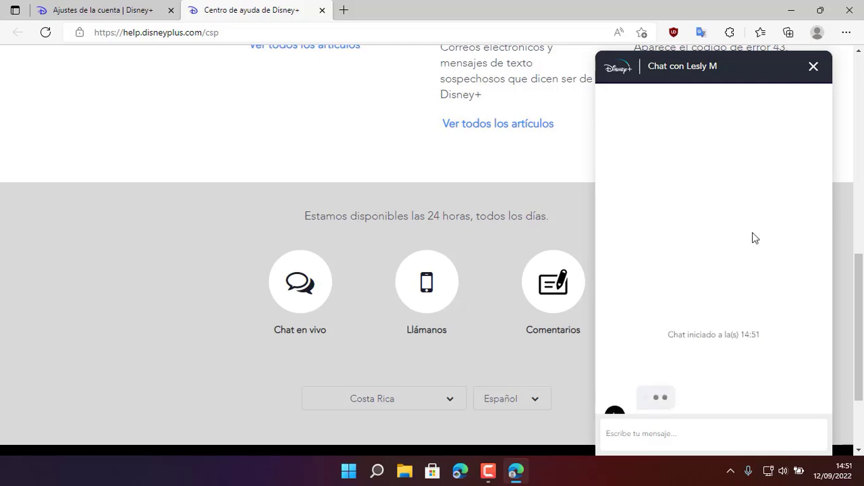
Step: Send the agent the message "hola buenas tardes, yo cancele mi suscripción y quiero que borren mi tarjeta que es el método de pago"
click(672, 436)
text(hola buenas tardes, yo cancele mi suscripción y quiero que borren mi tarjeta que es el método de pago)
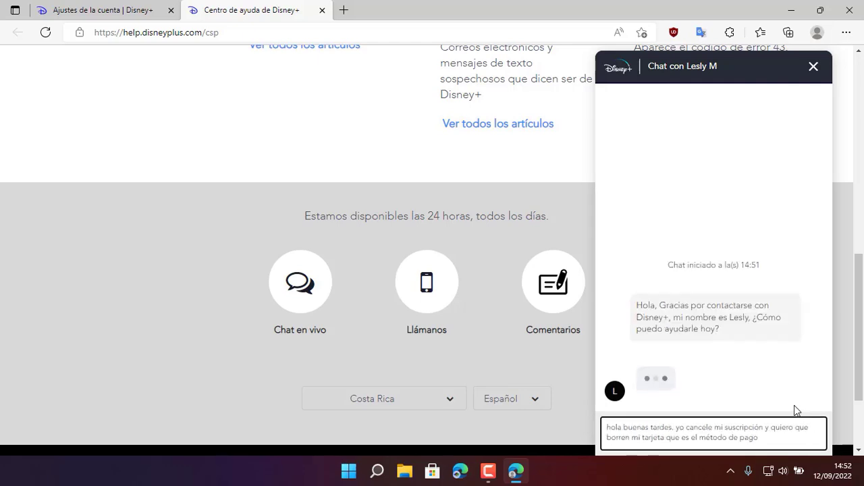
key(Return)
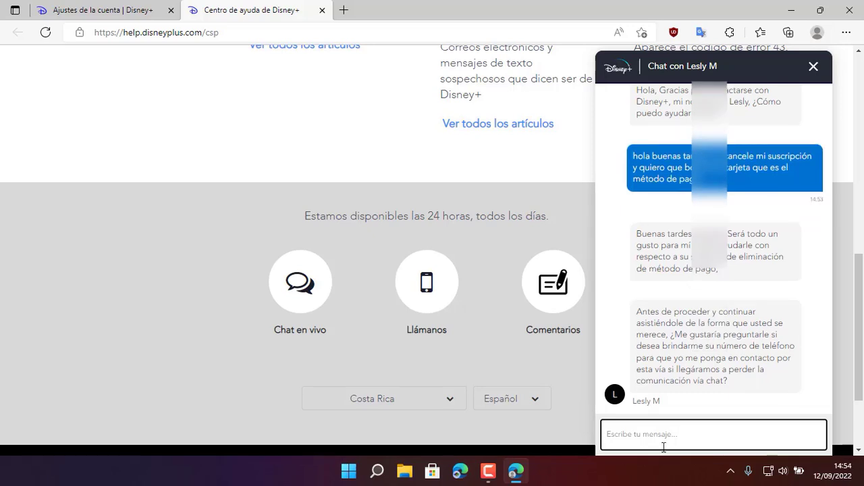
Step: Decline the agent's request for a phone number by replying "no. me gustaria comunicarme por aka"
text(no me gustaria )
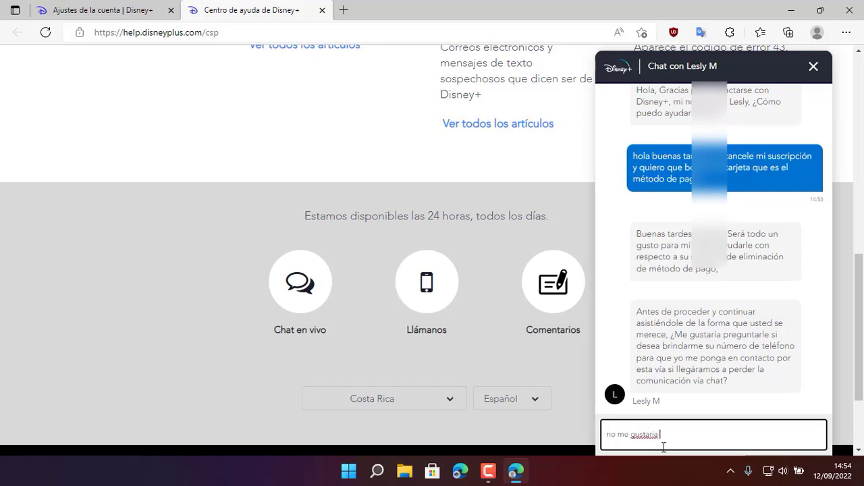
text(comunicar)
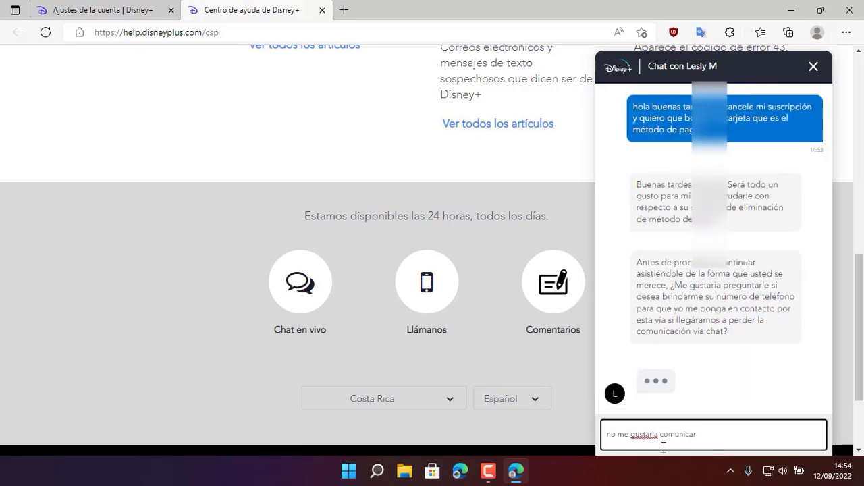
text(me por aka)
key(Return)
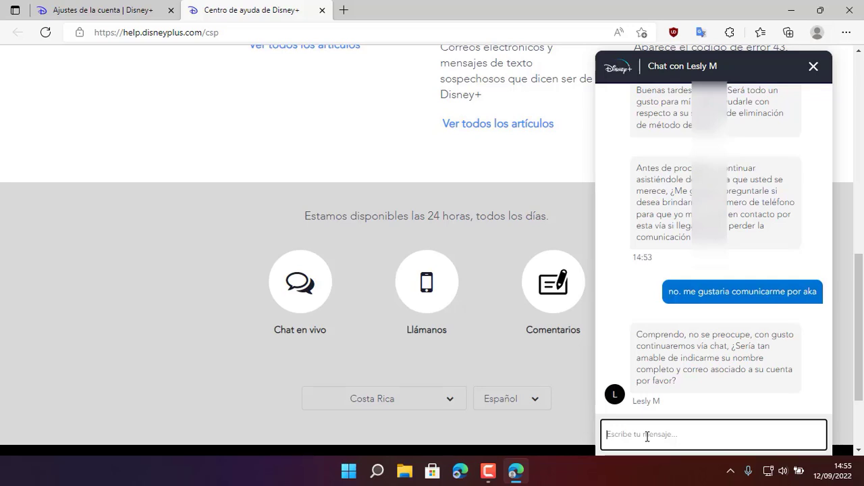
Step: Send the agent the customer's full name and the account's e-mail address as two separate messages
text(A)
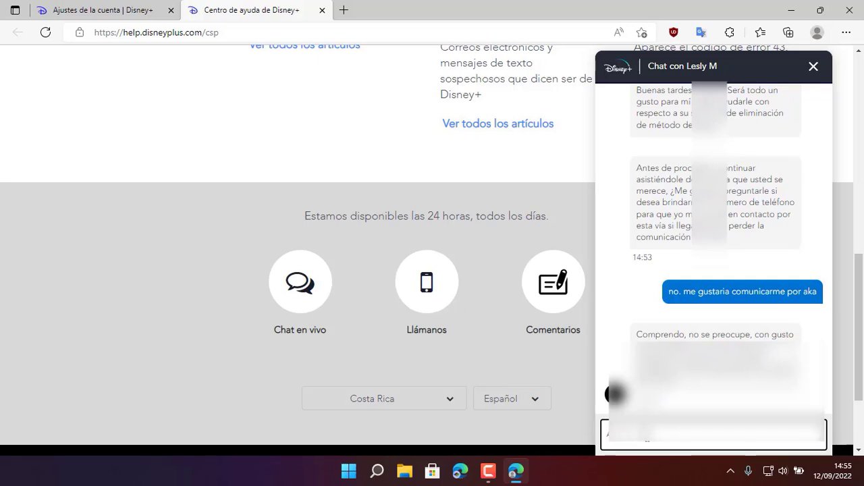
text(aa)
key(Return)
text(e)
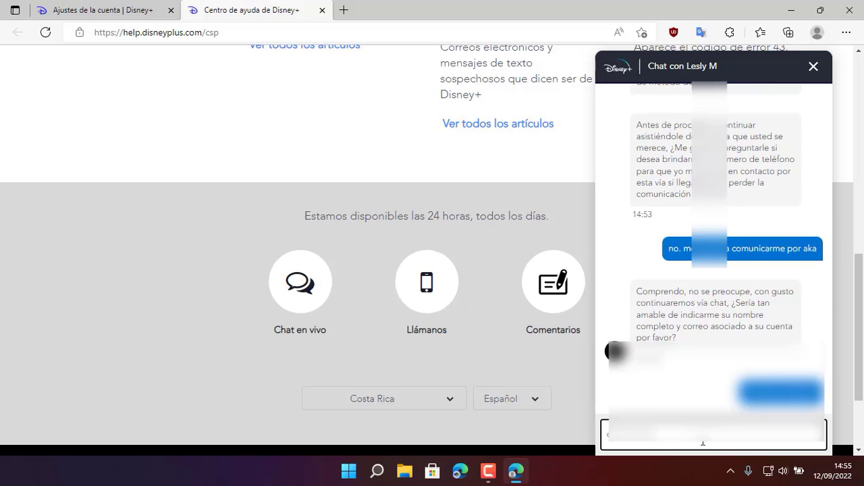
text(saa)
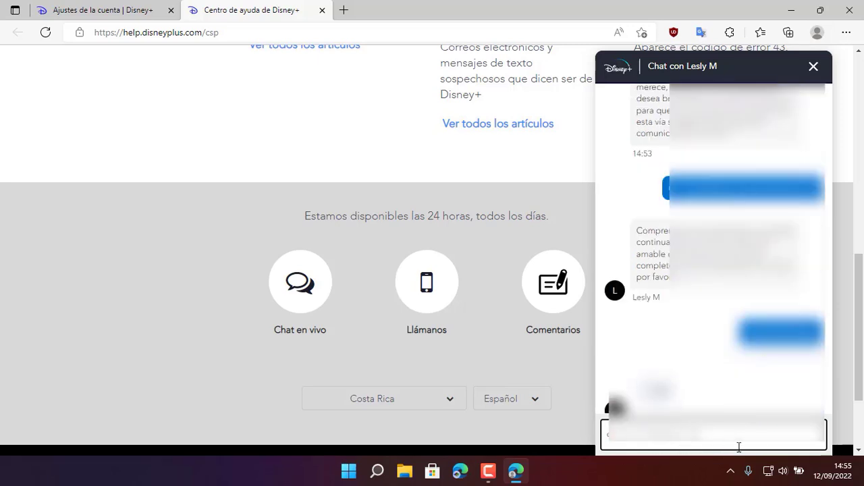
key(Return)
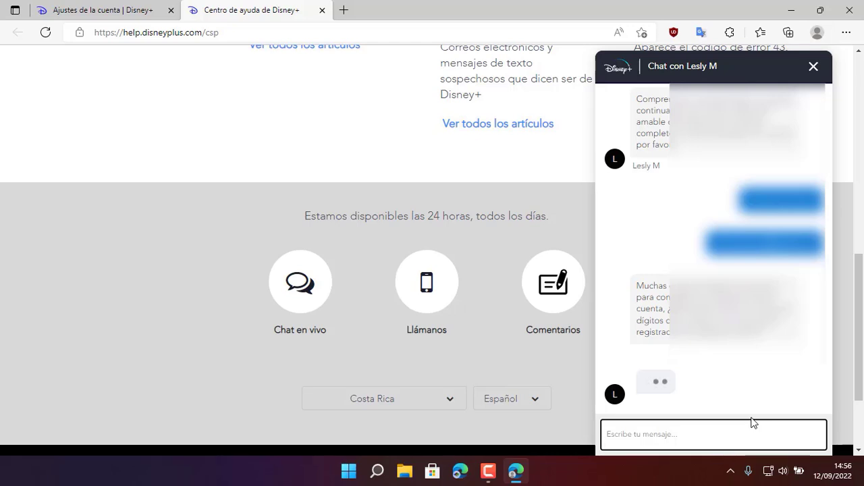
Step: Send the agent the requested digits of the registered payment card, followed by the message "ok espero respuesta"
key(ctrl+v)
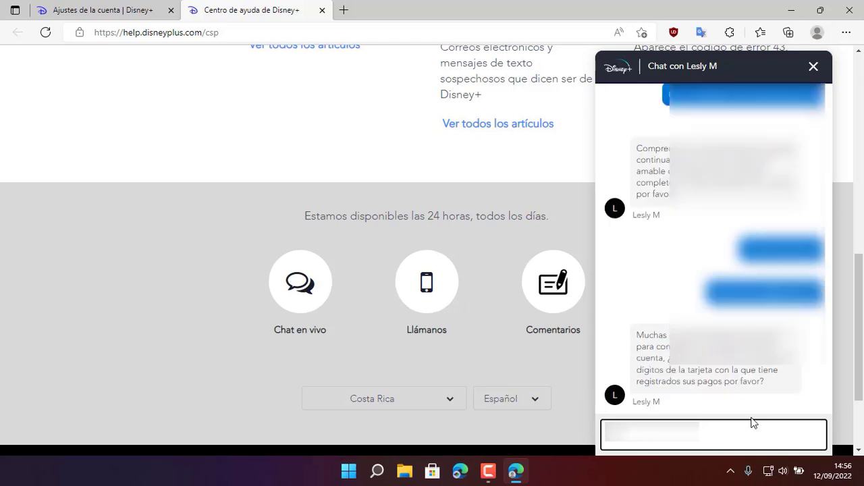
key(Return)
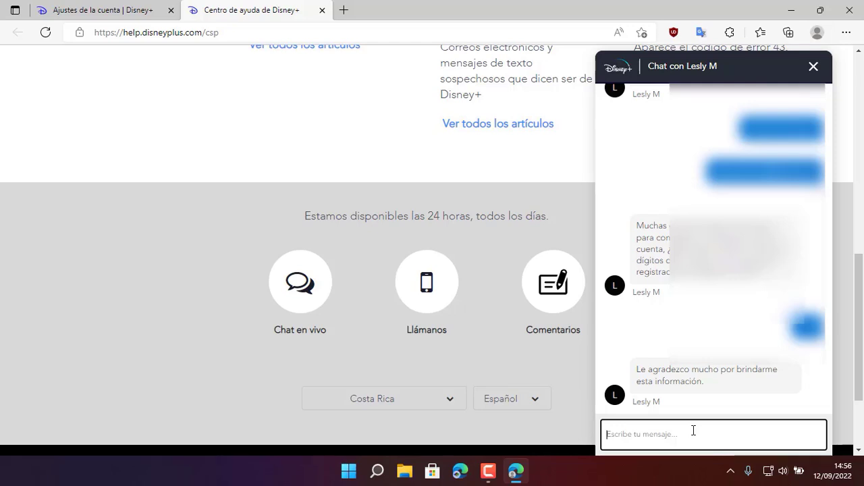
text(ok espero respuesta)
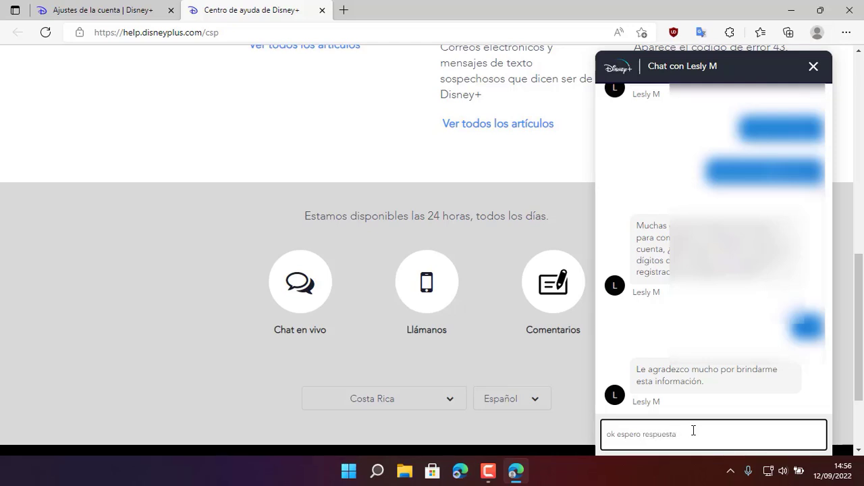
key(Return)
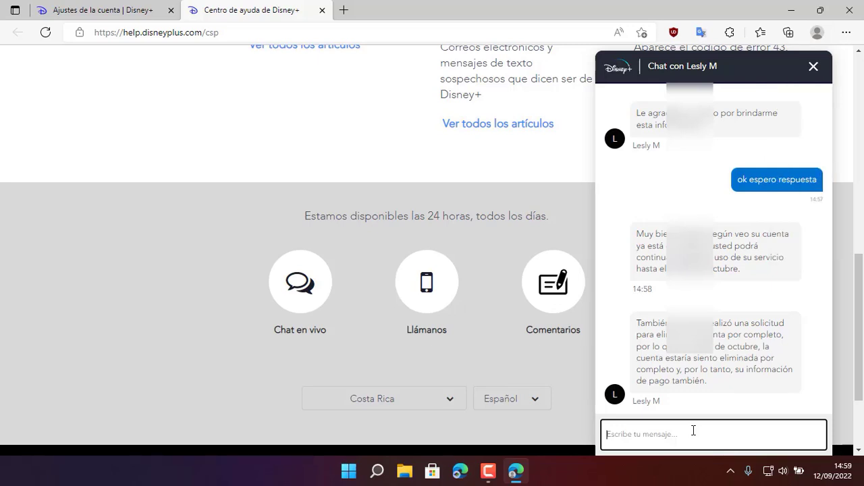
Step: Thank the agent for the explanation with the message "ha esta vien muchas gracias"
text(ha esta vien muchas g)
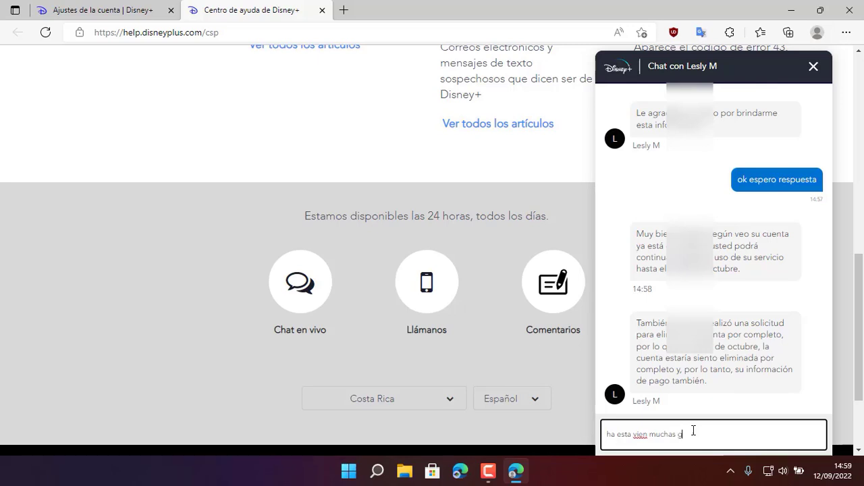
text(racias)
key(Return)
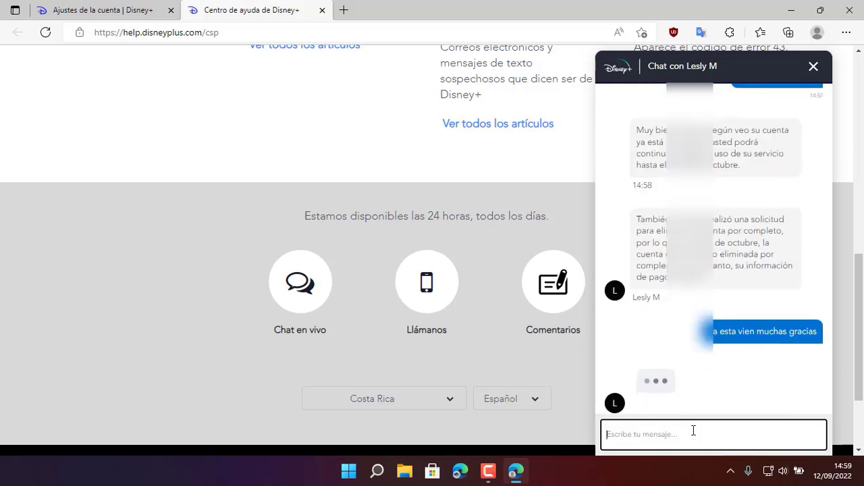
Step: Send the agent the follow-up message "es que tenia dudas sobre eso"
text(es que )
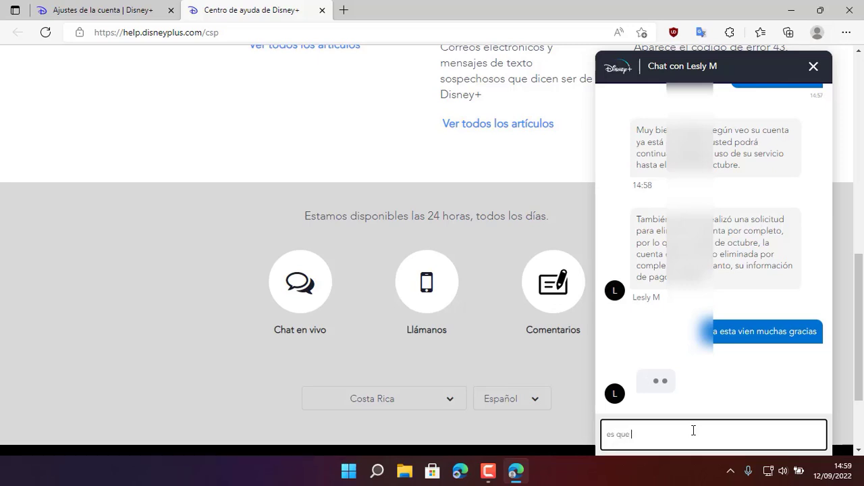
text(tenia dudas)
text(sobre eeso)
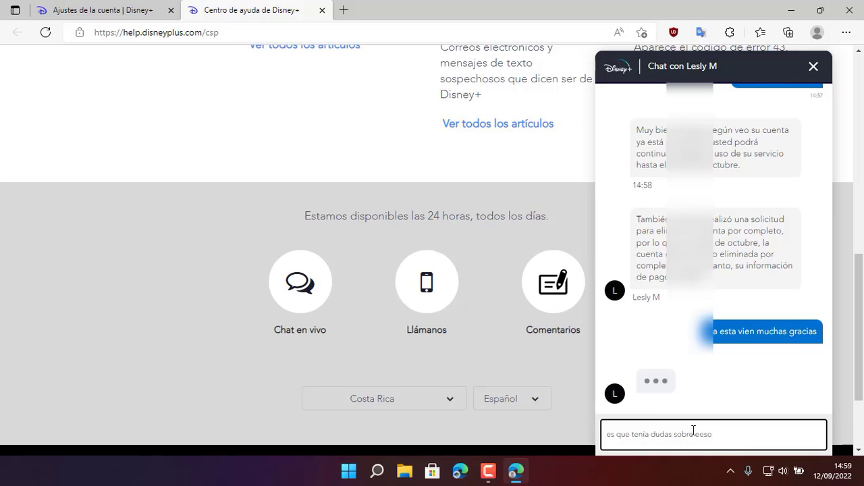
key(BackSpace)
key(BackSpace)
key(BackSpace)
text(so)
key(Return)
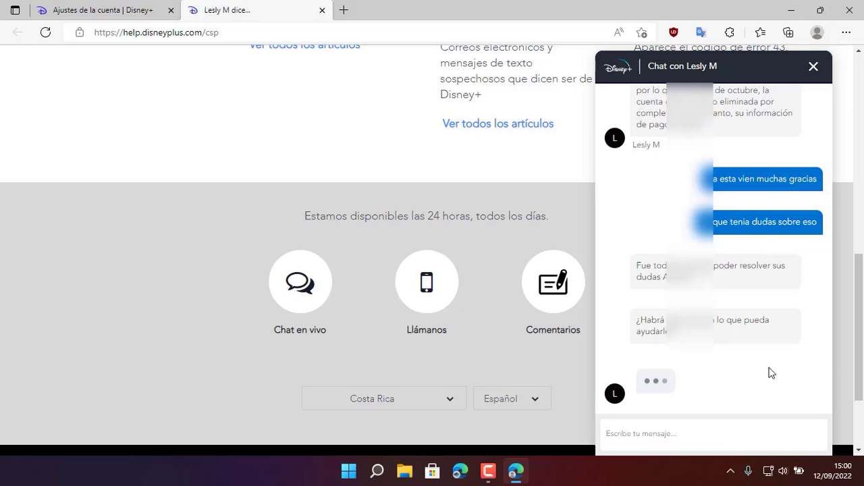
Step: Answer the agent's offer of further help with "seria eso se le agradece"
click(672, 434)
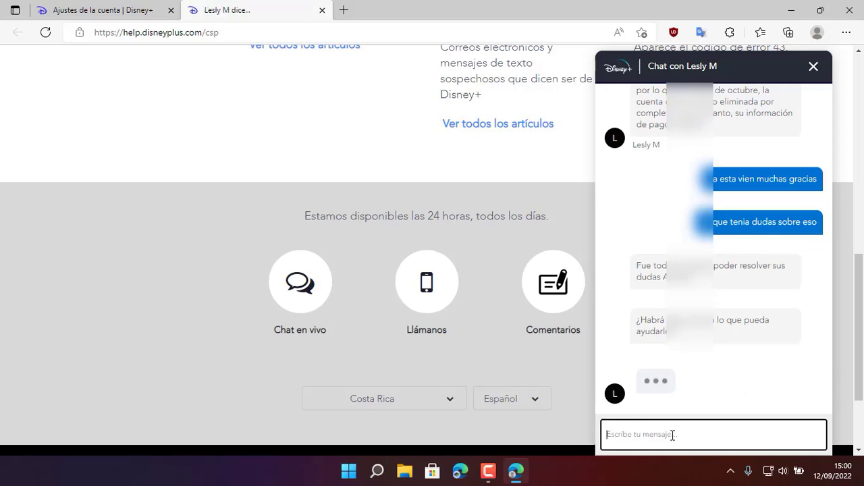
text(seria eso)
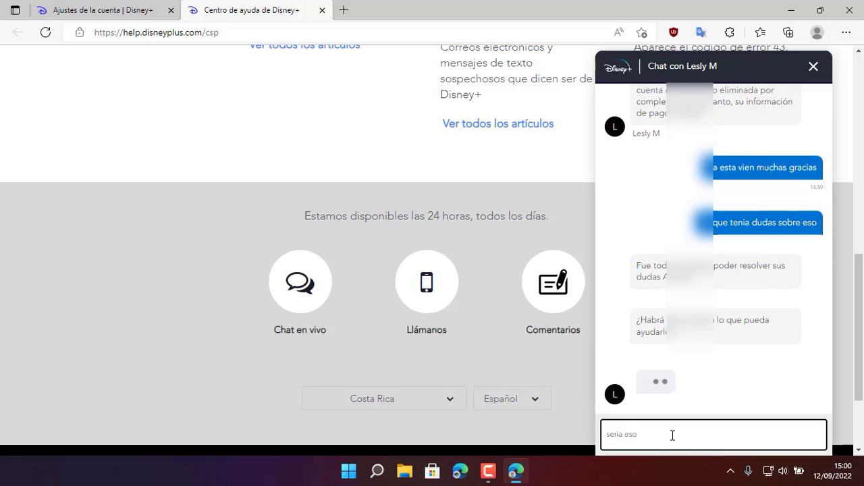
text( se le agradece)
key(Return)
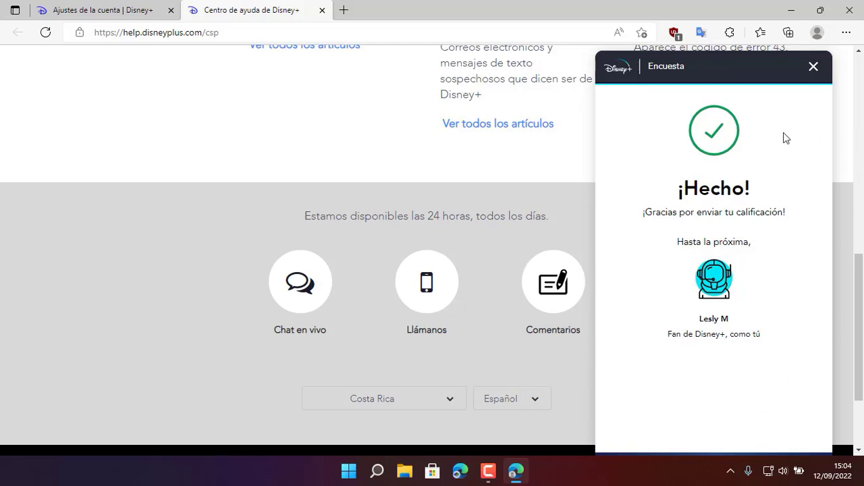
Step: Close the finished chat survey and the Disney+ help centre page
click(812, 69)
scroll(563, 195, up, 10)
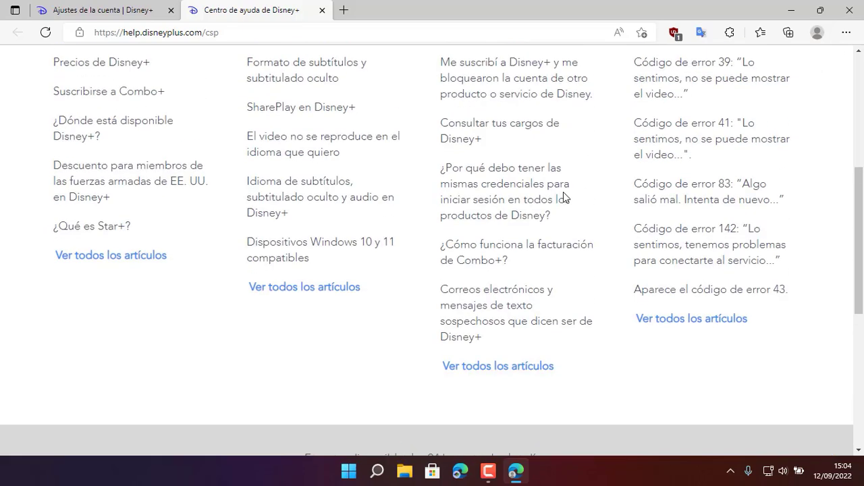
click(323, 12)
Step: Review the subscription details page, then return to the account page and examine its subscription and settings sections
scroll(704, 250, up, 2)
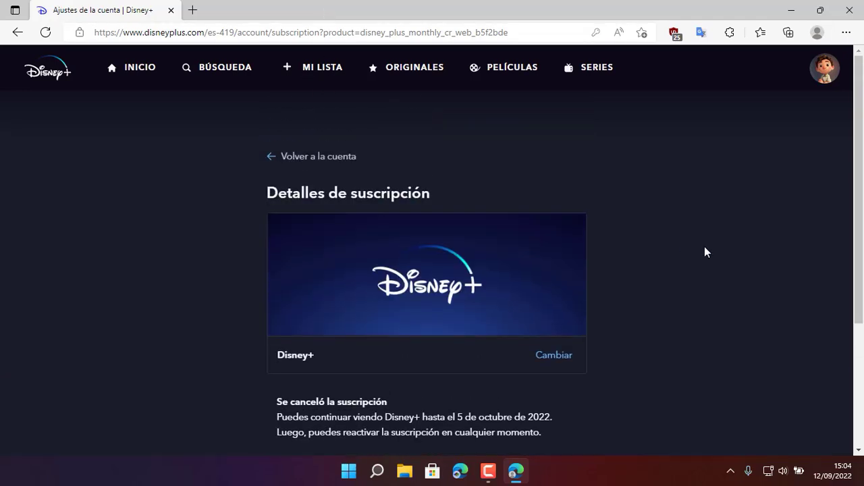
scroll(706, 252, down, 3)
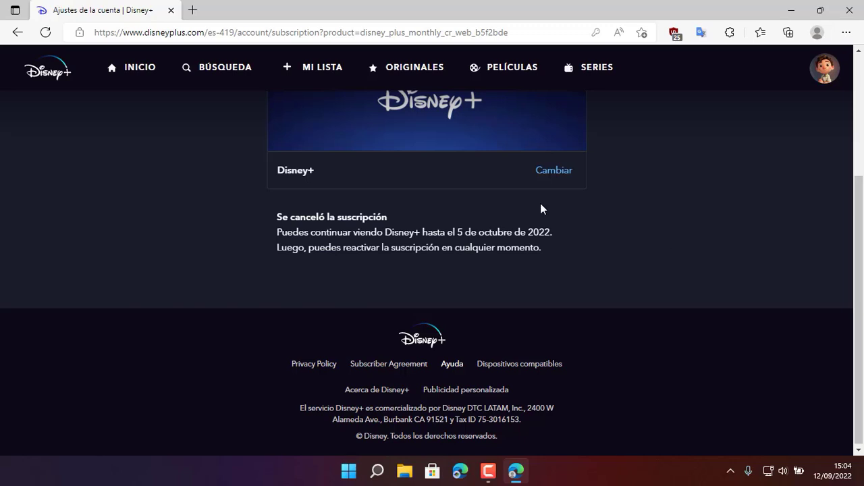
click(18, 32)
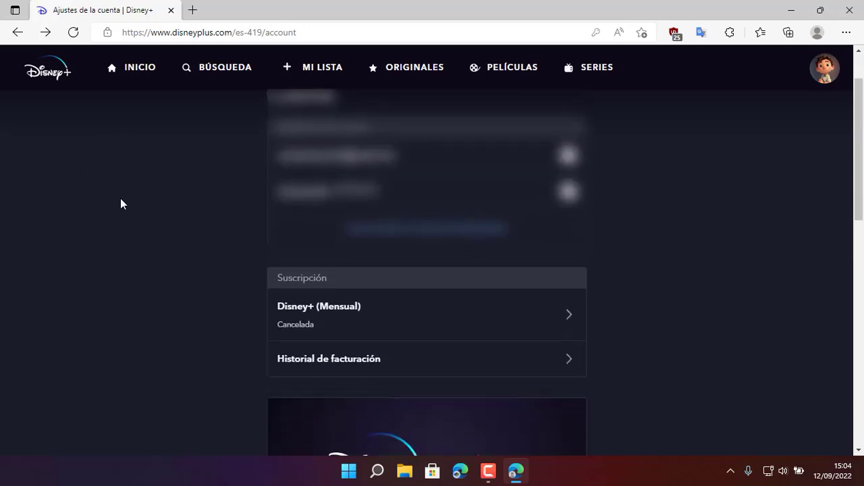
scroll(121, 199, down, 1)
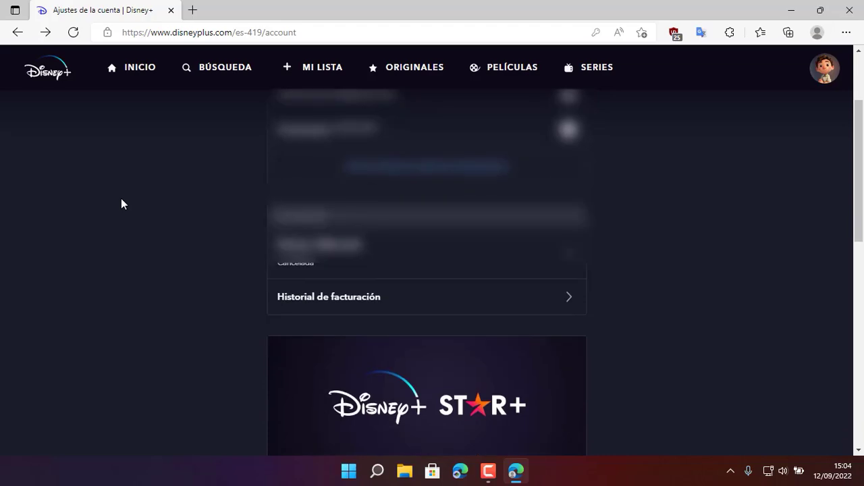
scroll(122, 198, down, 10)
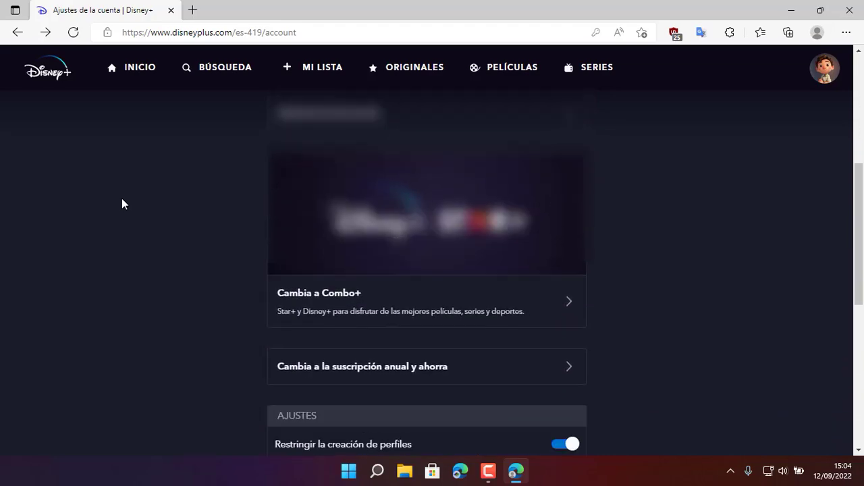
scroll(122, 198, up, 10)
scroll(123, 202, up, 2)
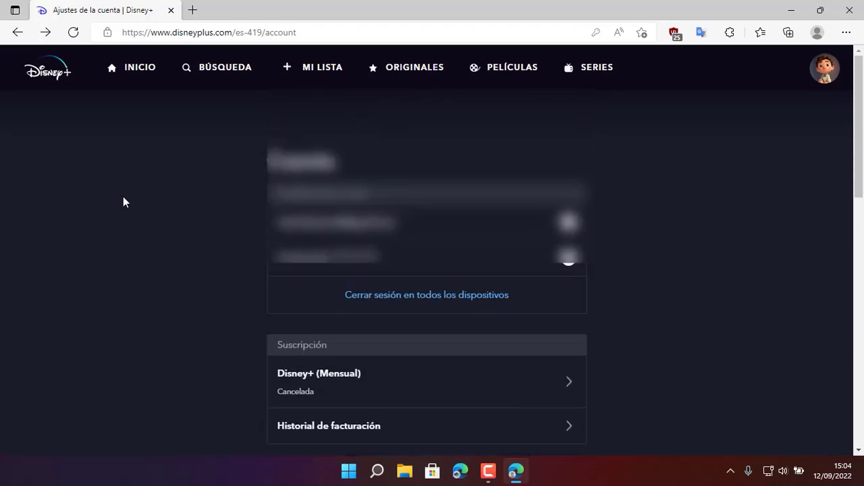
scroll(122, 202, down, 10)
scroll(124, 199, up, 5)
scroll(125, 199, up, 3)
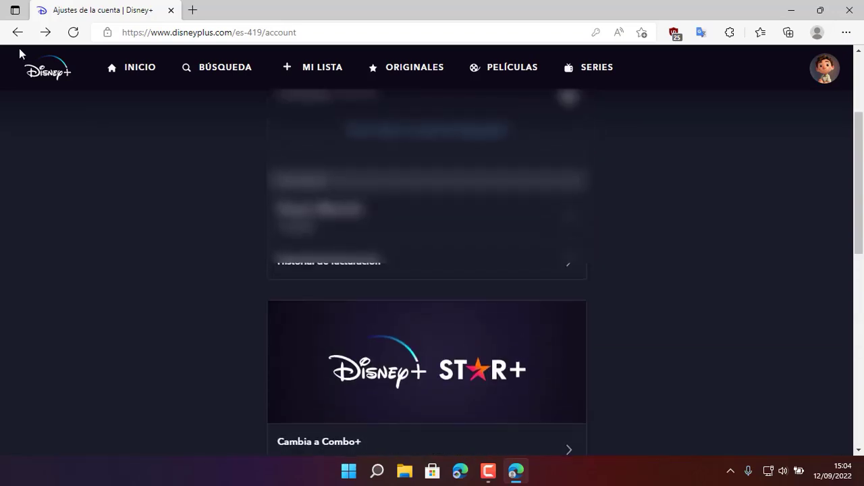
Step: Go back to the Disney+ home page and browse its rows of movies and series
click(18, 32)
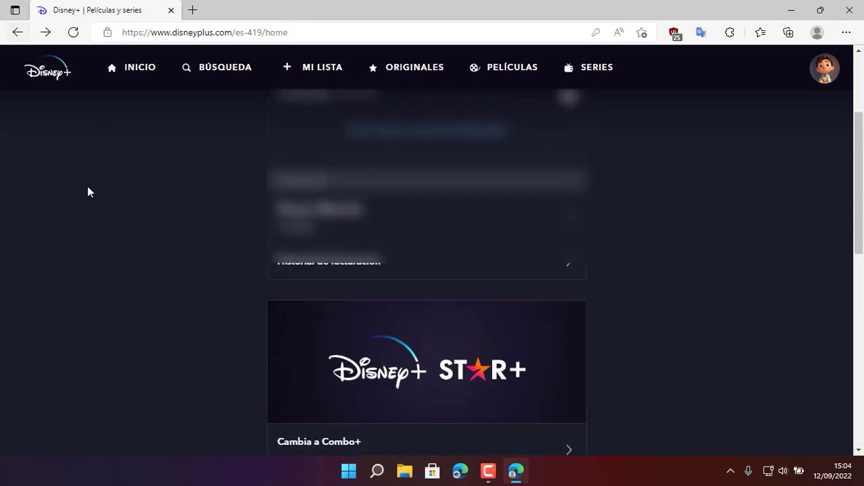
scroll(714, 329, up, 2)
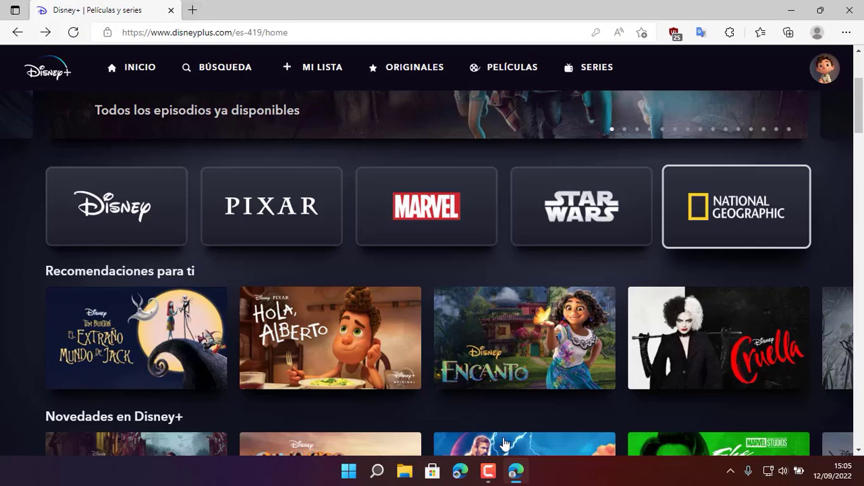
scroll(507, 435, down, 5)
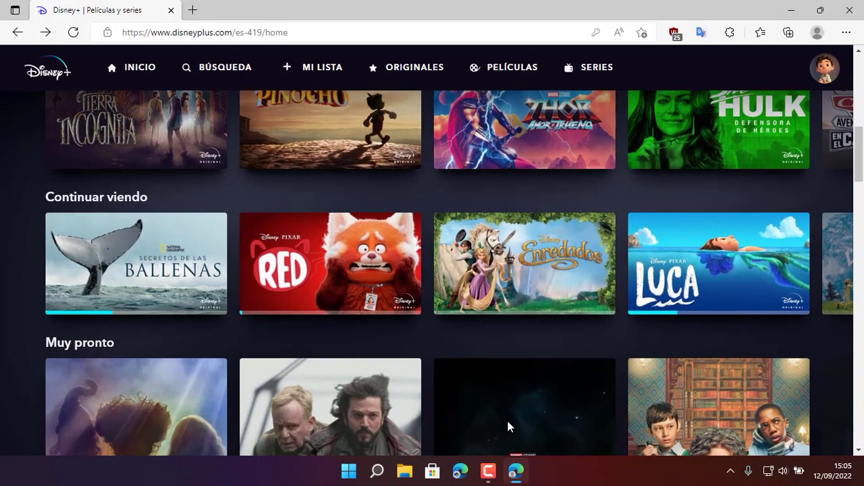